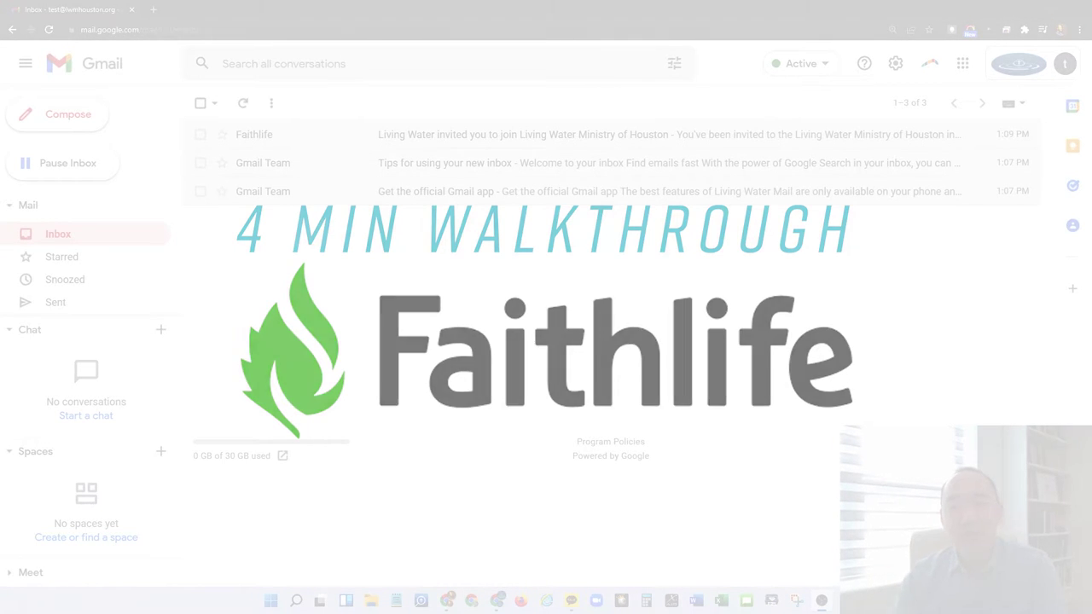
Switch to the browser window showing the Living Water Ministry of Houston activity feed
{"action": "left_click", "coordinate": [1026, 10]}
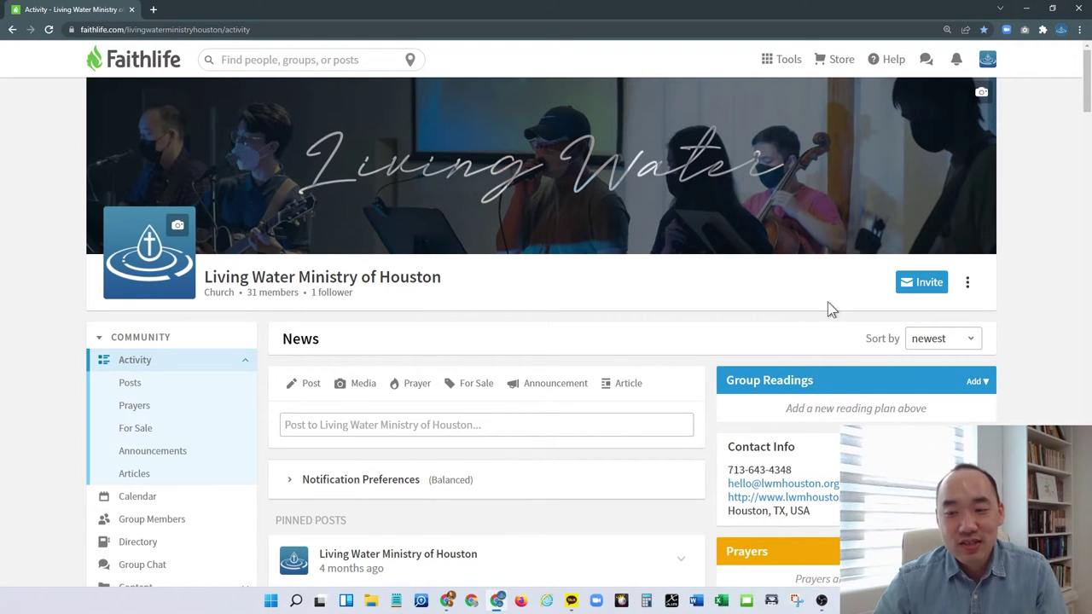
Switch to the test account's Gmail and open the Faithlife invitation to Living Water Ministry of Houston
{"action": "left_click", "coordinate": [1028, 11]}
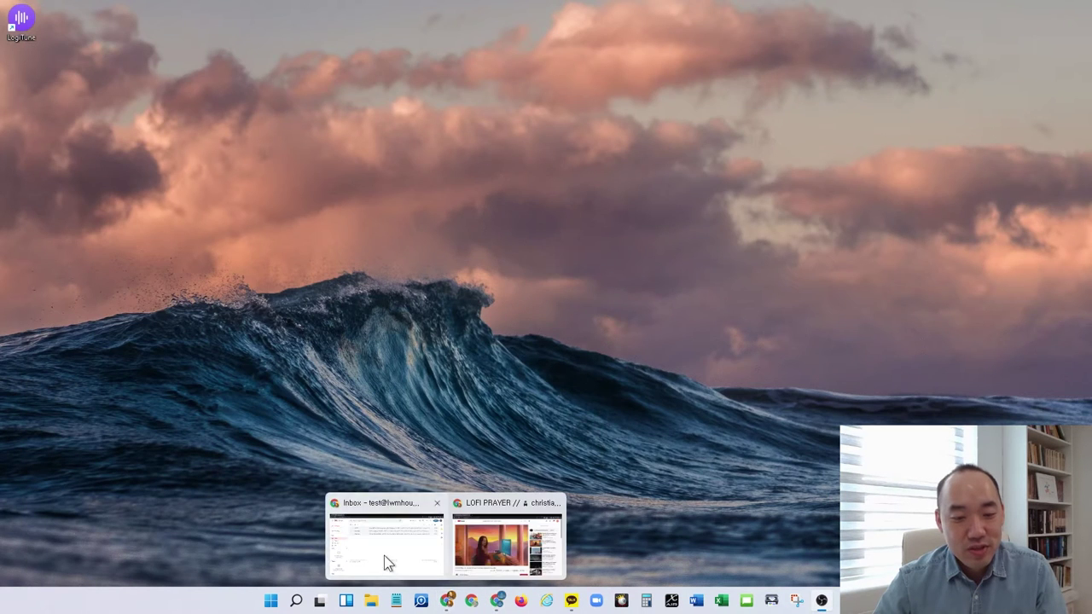
{"action": "left_click", "coordinate": [446, 600]}
{"action": "left_click", "coordinate": [555, 141]}
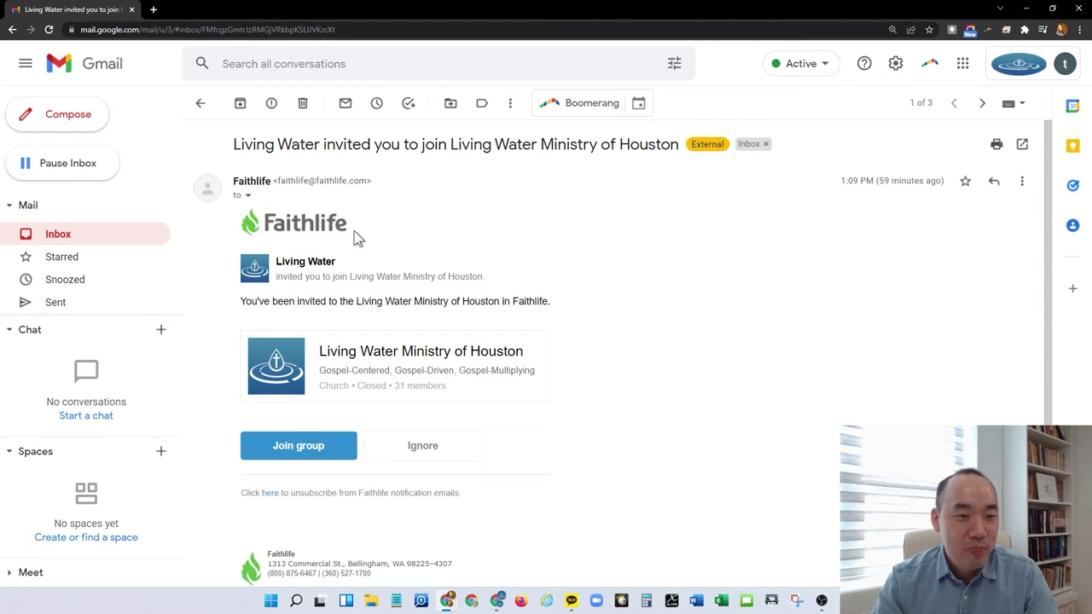
Accept the group invitation and enter the full name for the new Faithlife account
{"action": "left_click", "coordinate": [308, 457]}
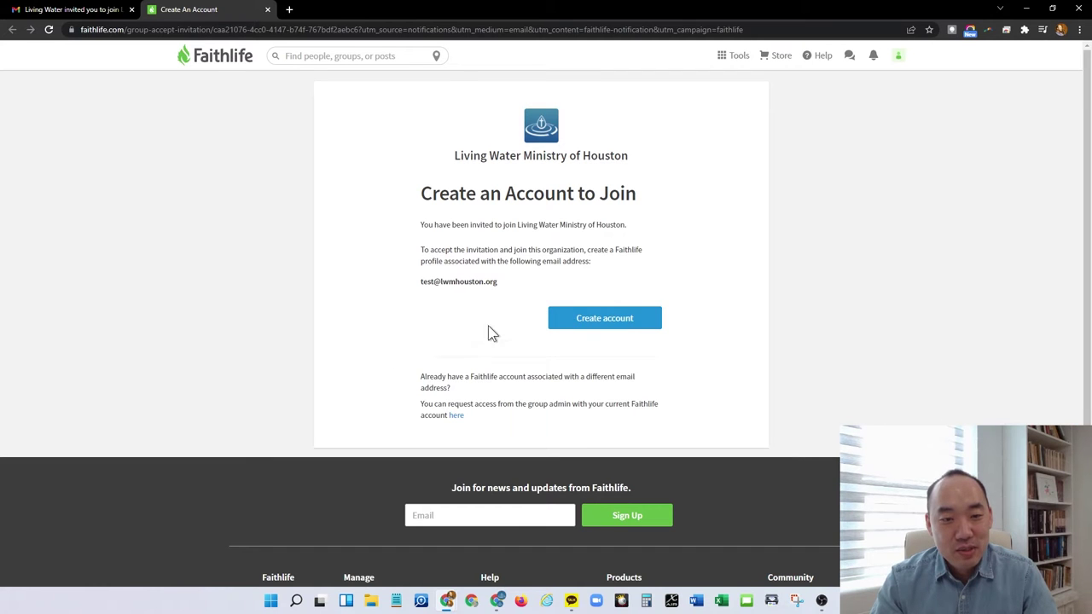
{"action": "left_click", "coordinate": [611, 327]}
{"action": "scroll", "coordinate": [254, 213], "scroll_direction": "down", "scroll_amount": 2}
{"action": "type", "text": "Test"}
{"action": "key", "text": "Tab"}
{"action": "key", "text": "shift+Tab"}
{"action": "type", "text": "Ing"}
{"action": "key", "text": "Tab"}
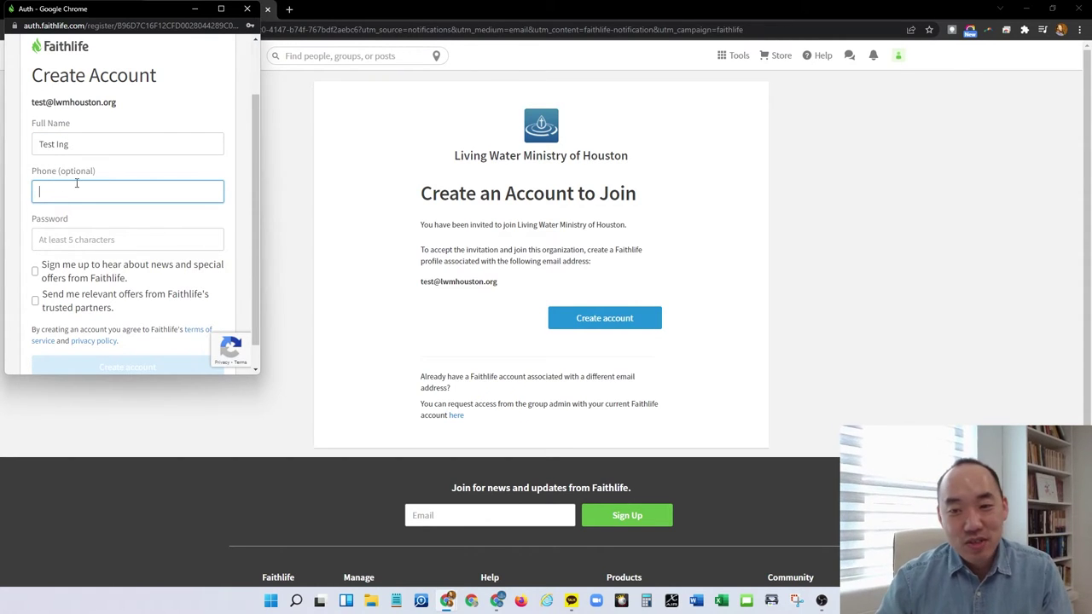
Enter the account password and submit to create the Faithlife account
{"action": "left_click", "coordinate": [106, 239]}
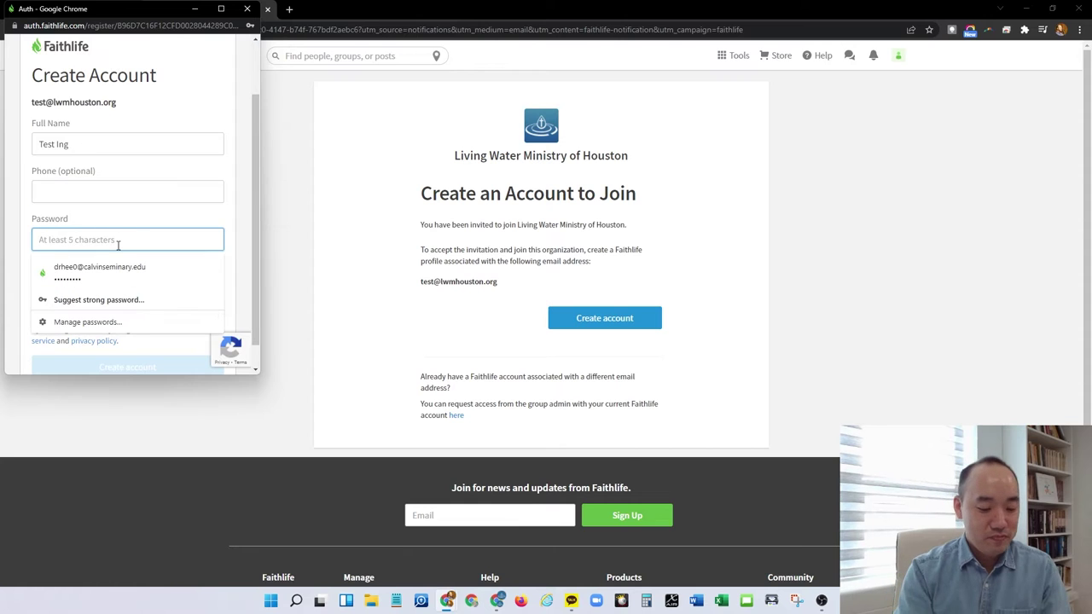
{"action": "type", "text": "*********"}
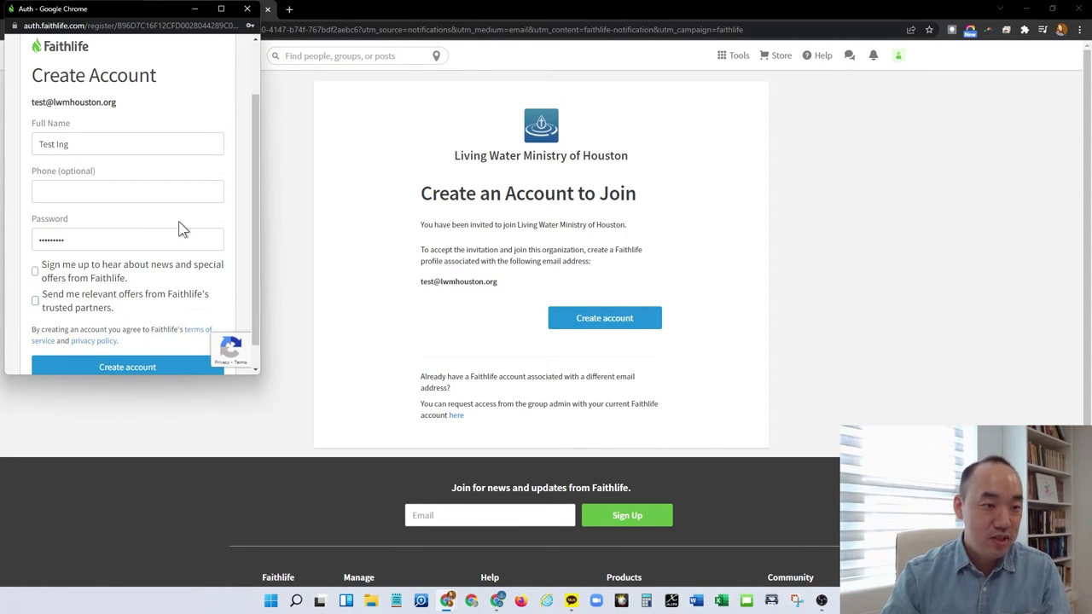
{"action": "scroll", "coordinate": [35, 294], "scroll_direction": "down", "scroll_amount": 1}
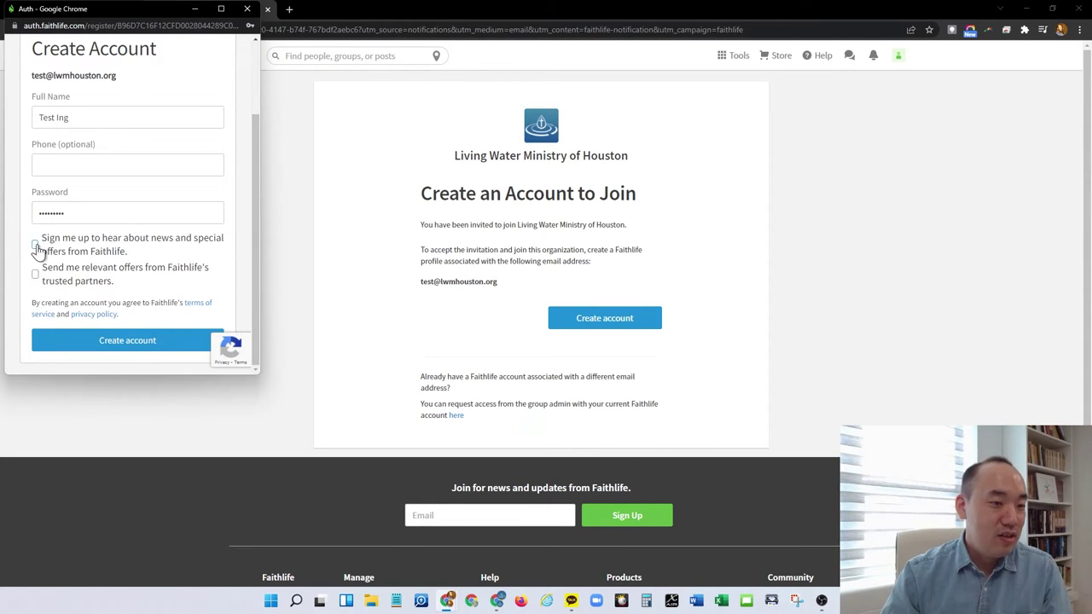
{"action": "left_click", "coordinate": [107, 345]}
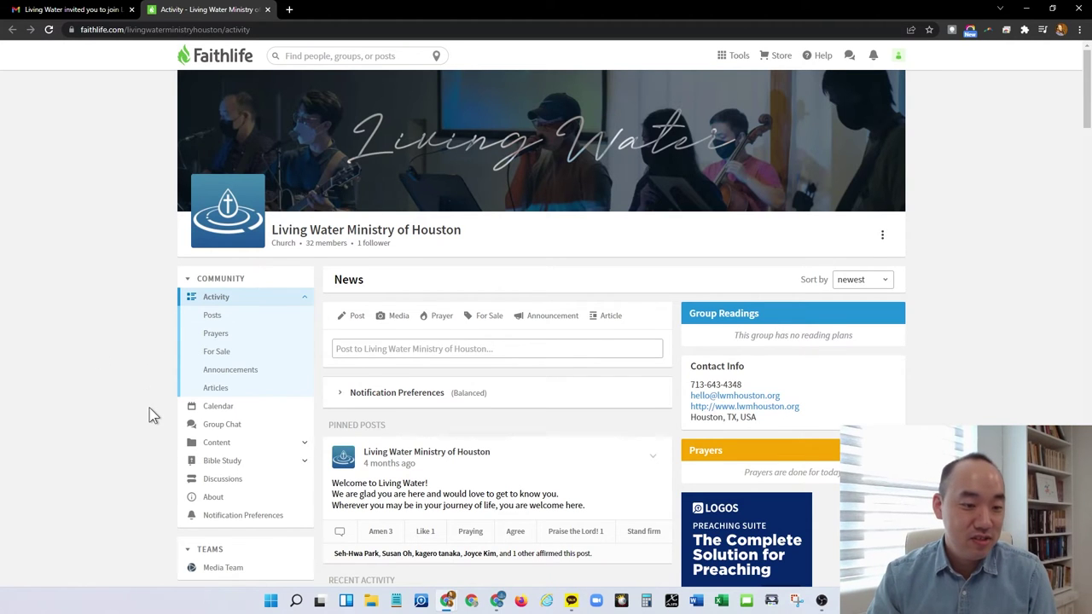
{"action": "scroll", "coordinate": [150, 410], "scroll_direction": "down", "scroll_amount": 2}
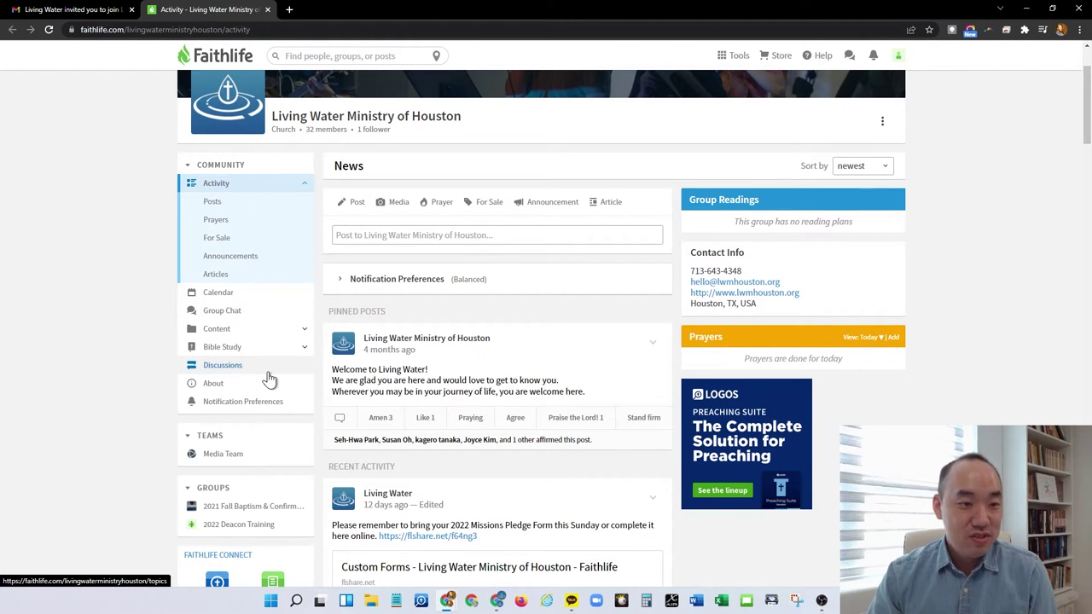
{"action": "scroll", "coordinate": [270, 378], "scroll_direction": "down", "scroll_amount": 1}
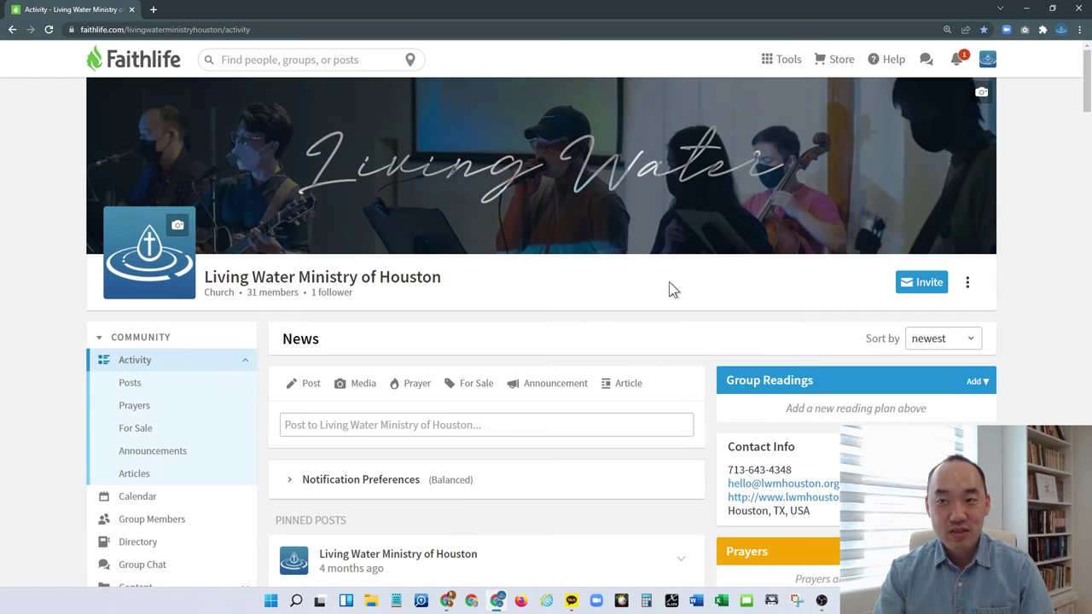
Add the test account to the Leadership Group team by searching 'test' and confirming
{"action": "scroll", "coordinate": [671, 282], "scroll_direction": "down", "scroll_amount": 3}
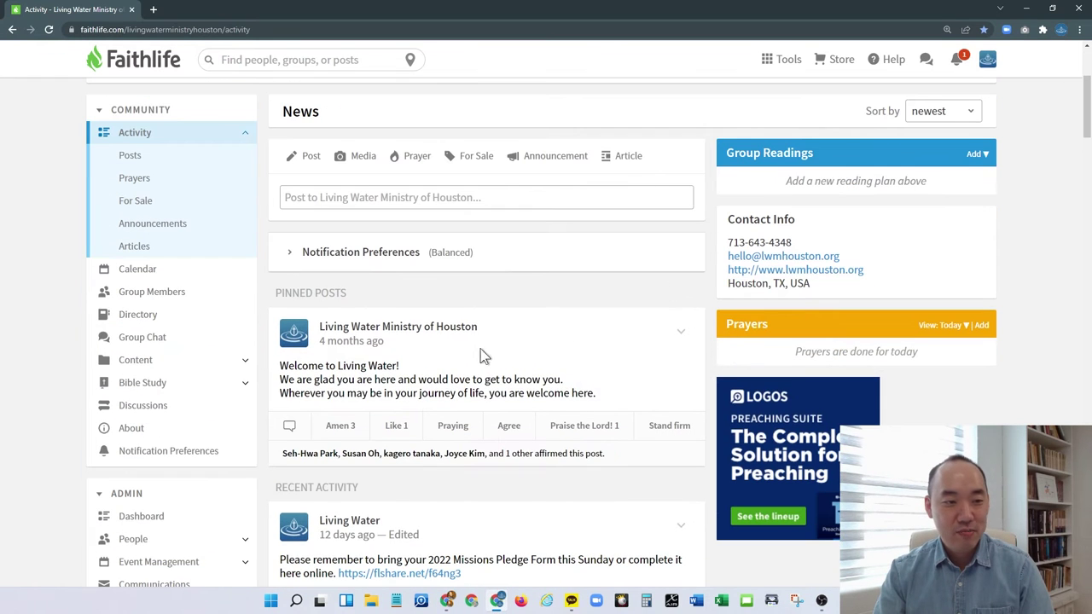
{"action": "scroll", "coordinate": [196, 393], "scroll_direction": "down", "scroll_amount": 3}
{"action": "scroll", "coordinate": [207, 416], "scroll_direction": "down", "scroll_amount": 5}
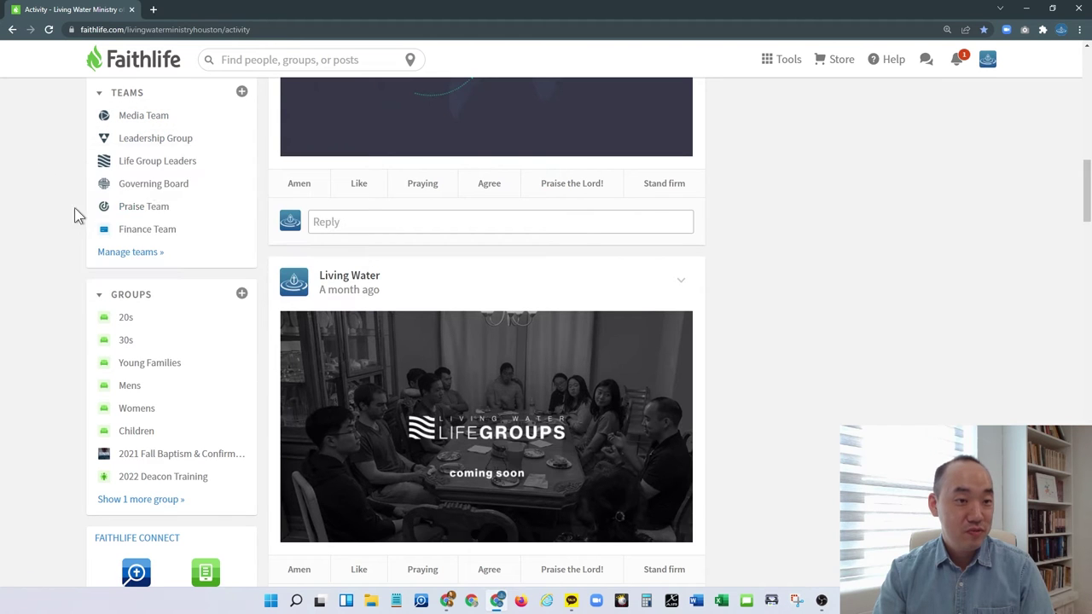
{"action": "left_click", "coordinate": [162, 141]}
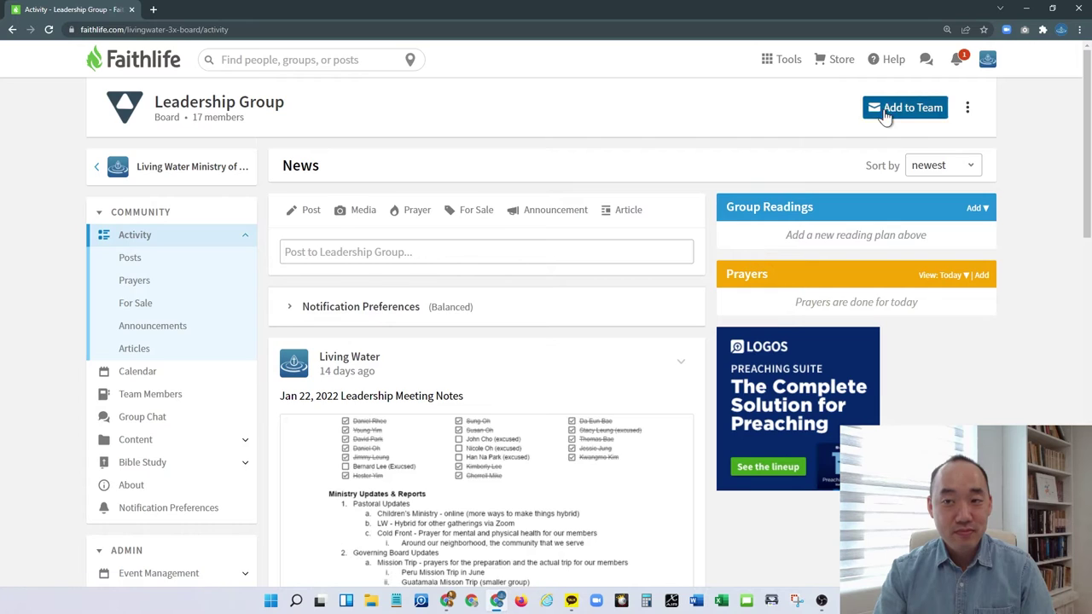
{"action": "left_click", "coordinate": [887, 109]}
{"action": "type", "text": "test"}
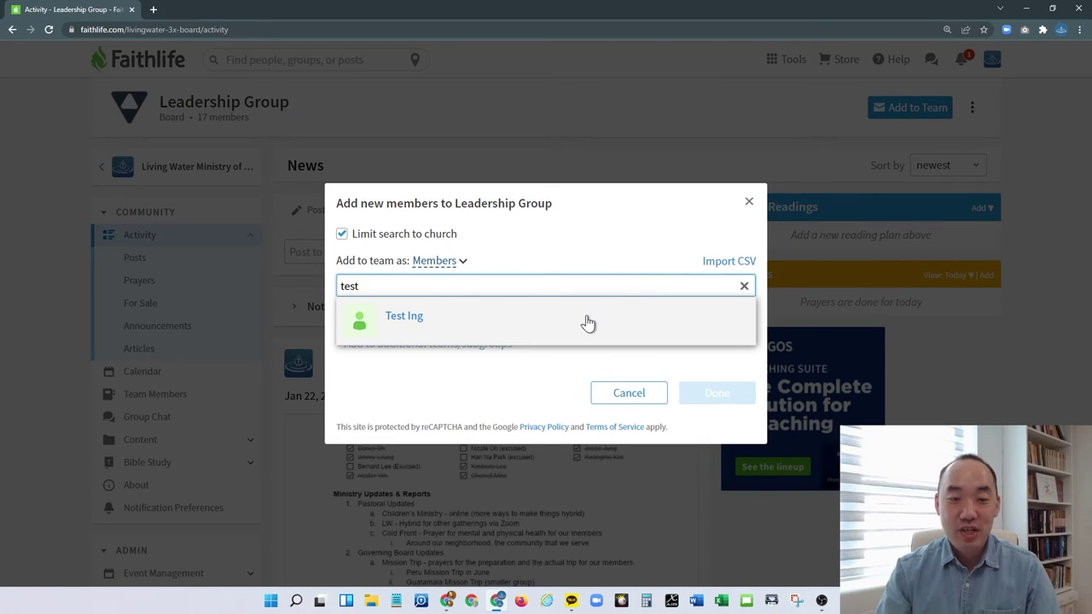
{"action": "left_click", "coordinate": [587, 317]}
{"action": "left_click", "coordinate": [716, 394]}
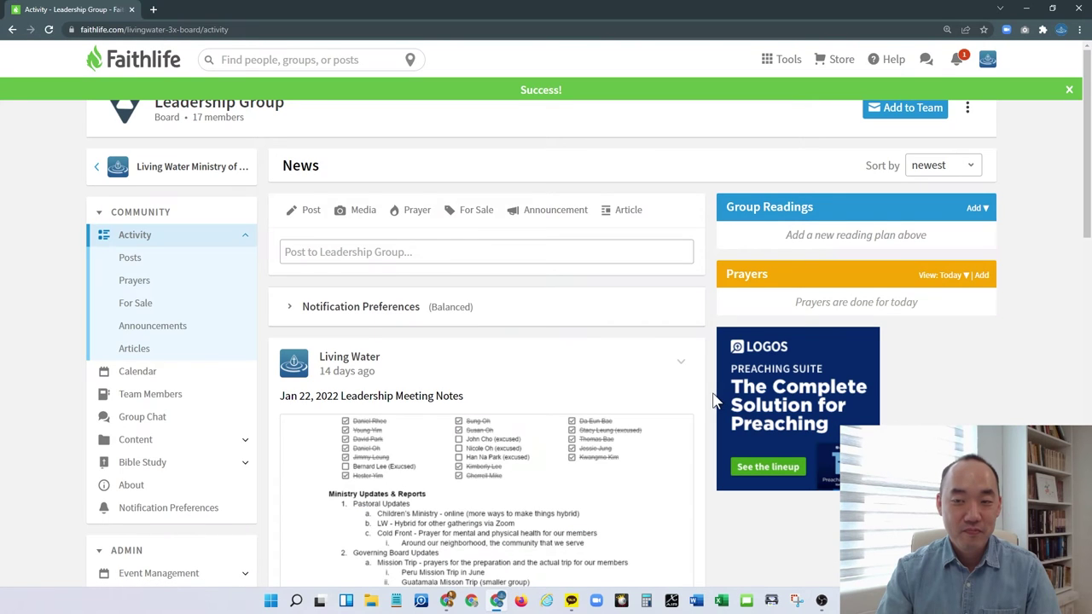
In the test account's window, zoom to 150% and open the Leadership Group membership notification
{"action": "left_click", "coordinate": [1030, 12]}
{"action": "key", "text": "ctrl+plus"}
{"action": "key", "text": "ctrl+plus"}
{"action": "key", "text": "ctrl+plus"}
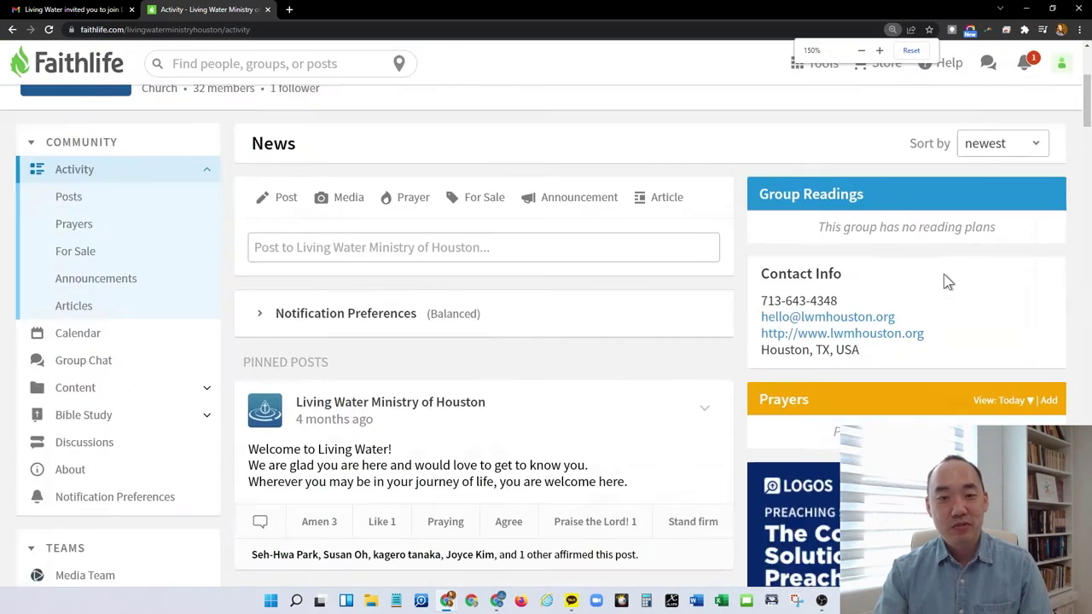
{"action": "scroll", "coordinate": [943, 274], "scroll_direction": "down", "scroll_amount": 1}
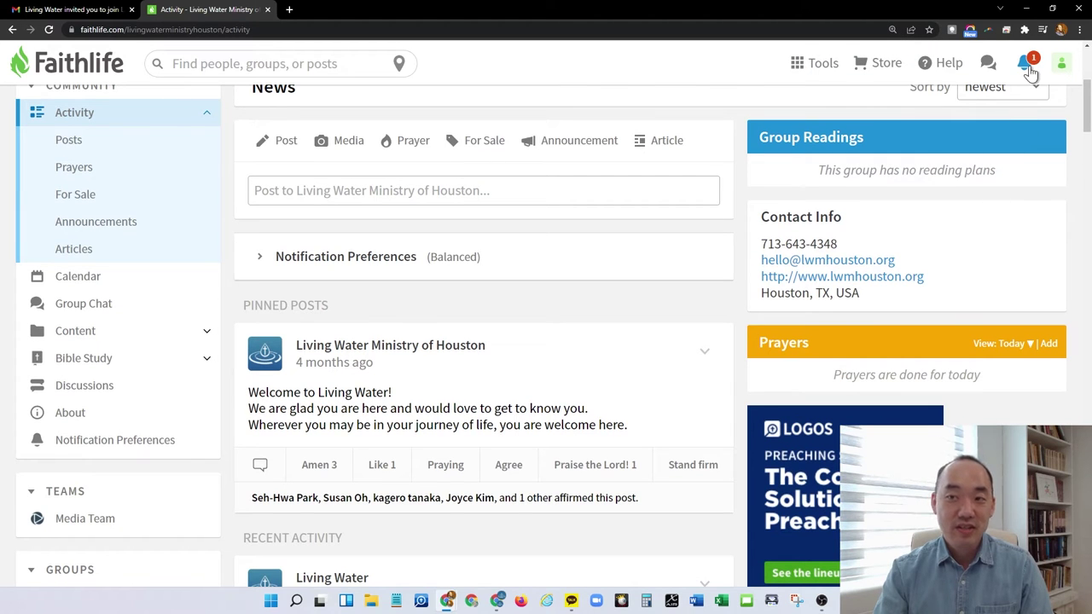
{"action": "left_click", "coordinate": [1028, 68]}
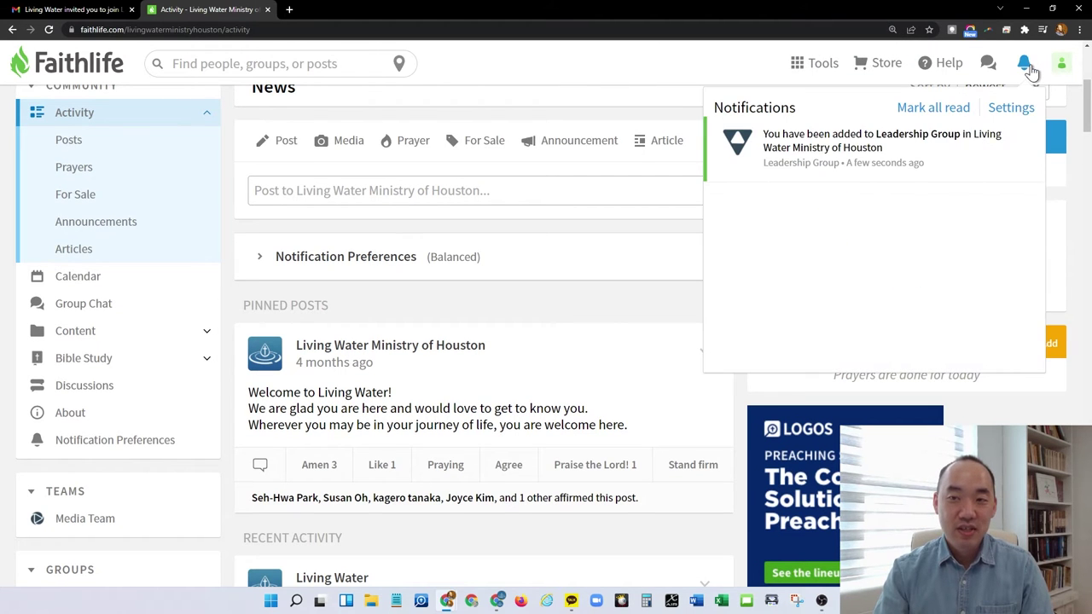
{"action": "left_click", "coordinate": [857, 149]}
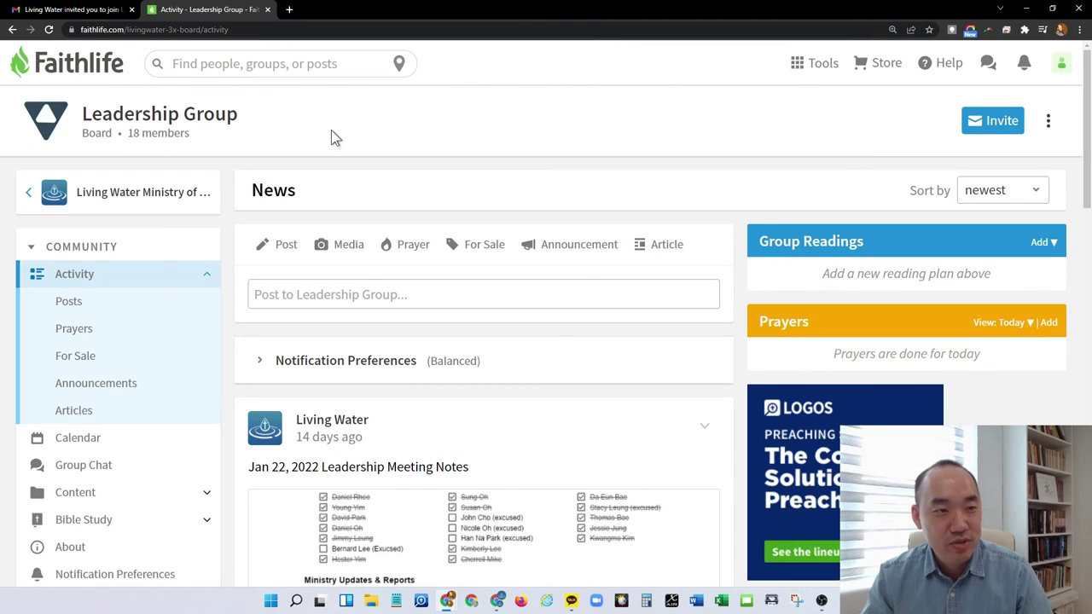
Expand the Leadership Group's Content section to list its sermons, newsletters, files, photos and videos
{"action": "scroll", "coordinate": [227, 248], "scroll_direction": "down", "scroll_amount": 2}
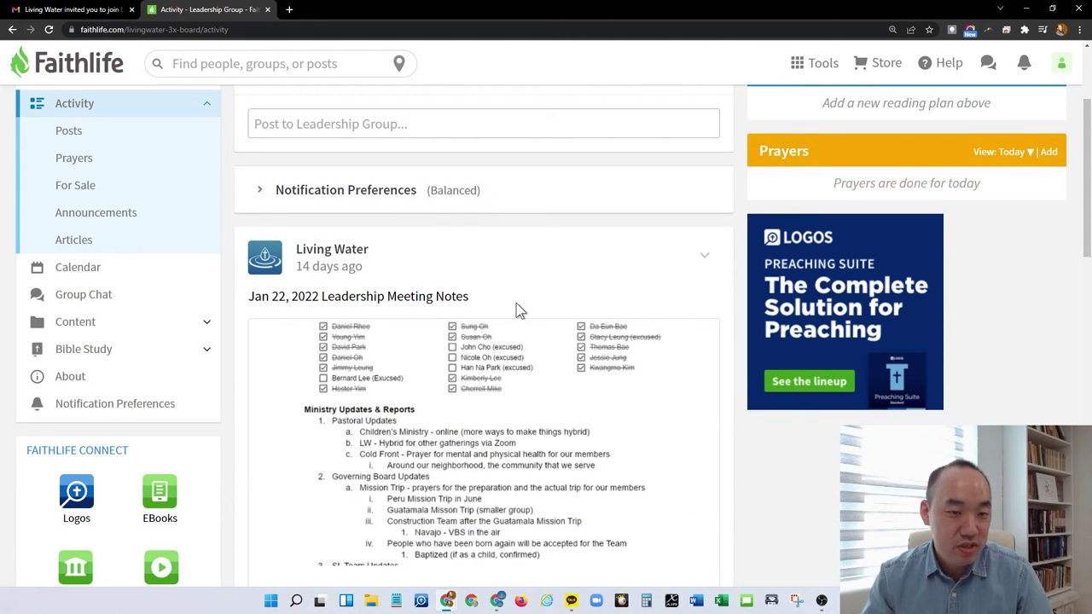
{"action": "scroll", "coordinate": [256, 299], "scroll_direction": "down", "scroll_amount": 2}
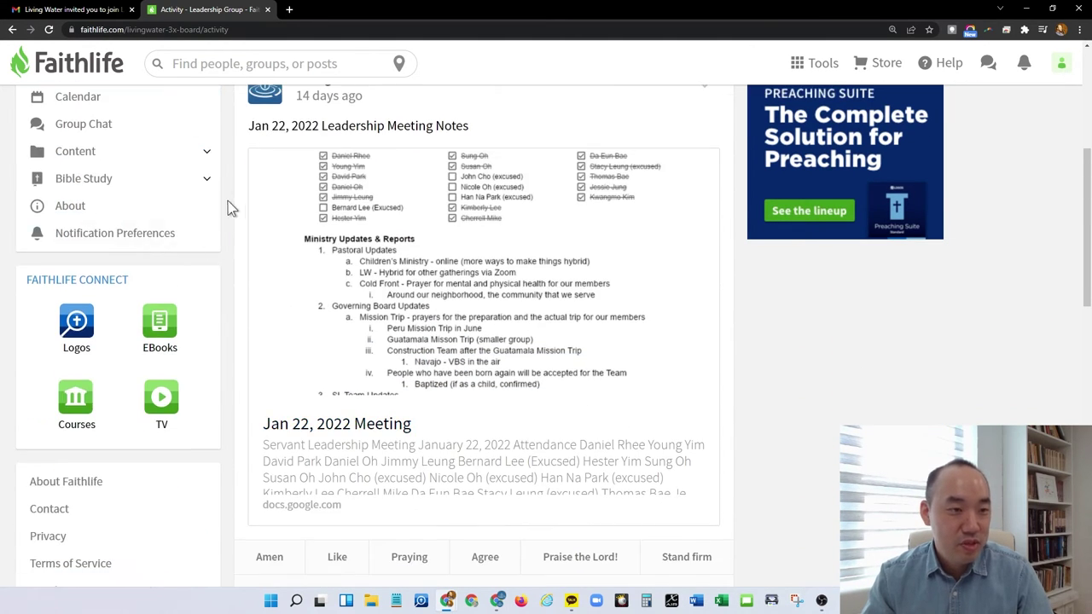
{"action": "left_click", "coordinate": [205, 152]}
{"action": "scroll", "coordinate": [204, 154], "scroll_direction": "up", "scroll_amount": 1}
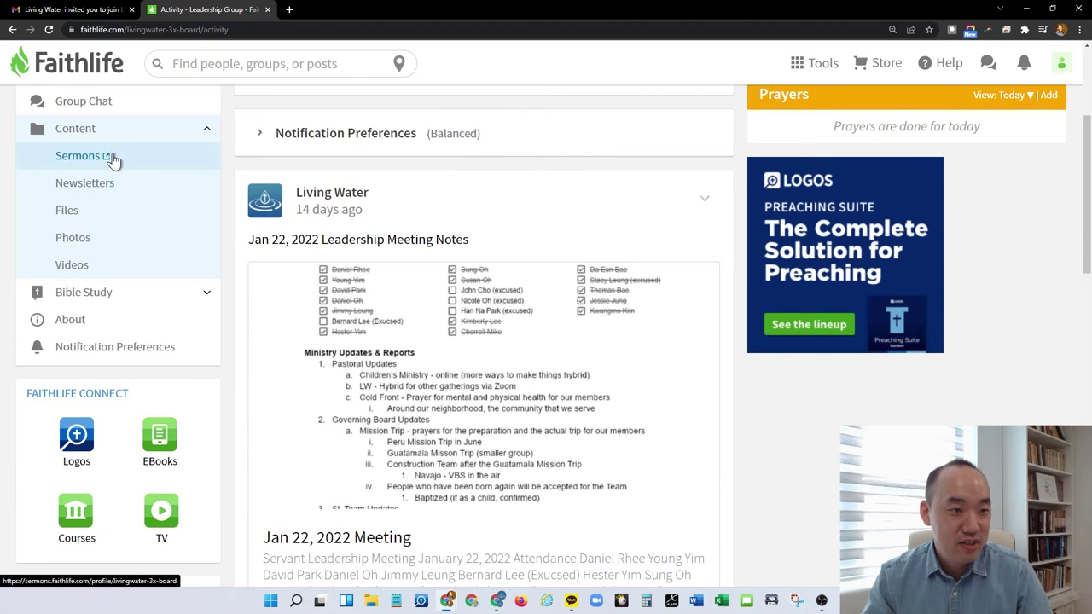
{"action": "left_click", "coordinate": [68, 135]}
{"action": "left_click", "coordinate": [69, 134]}
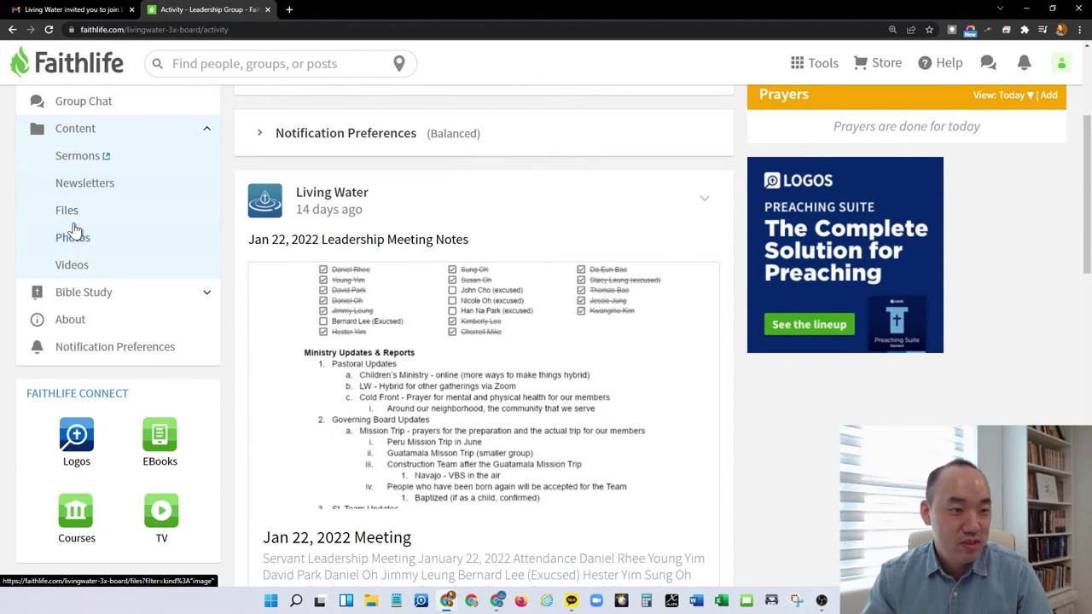
Open the Leadership Group's Files and scroll through its 11 assets
{"action": "left_click", "coordinate": [69, 212]}
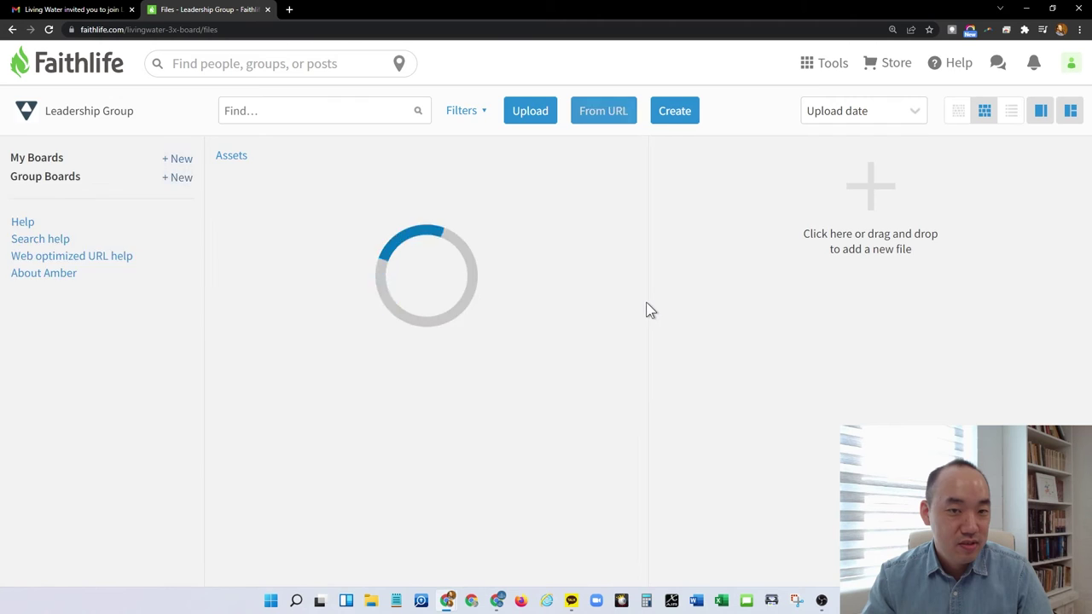
{"action": "scroll", "coordinate": [546, 273], "scroll_direction": "down", "scroll_amount": 2}
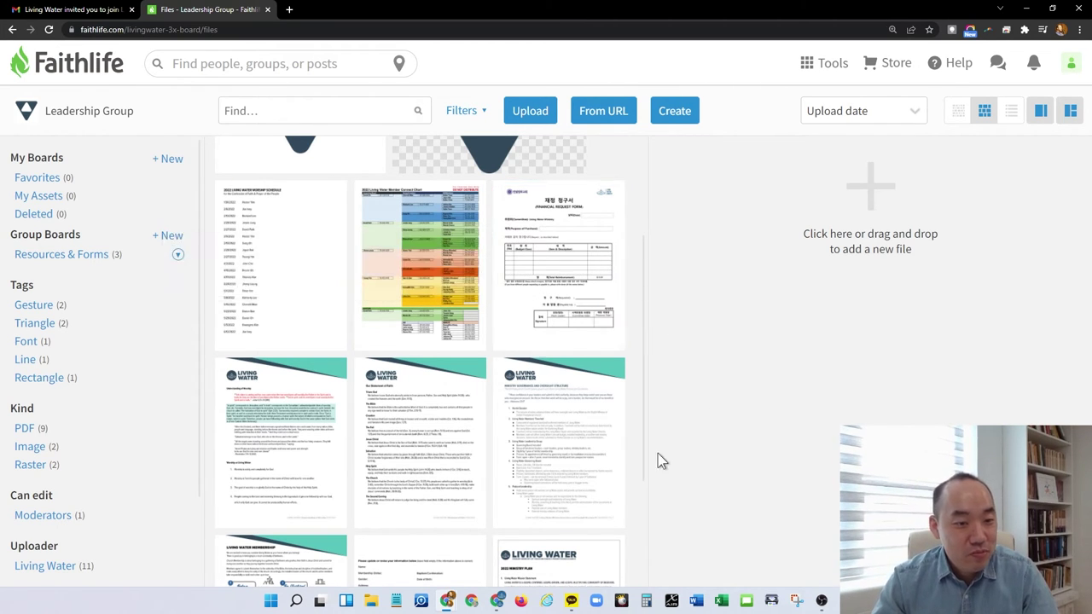
{"action": "scroll", "coordinate": [644, 440], "scroll_direction": "down", "scroll_amount": 3}
{"action": "scroll", "coordinate": [648, 443], "scroll_direction": "up", "scroll_amount": 5}
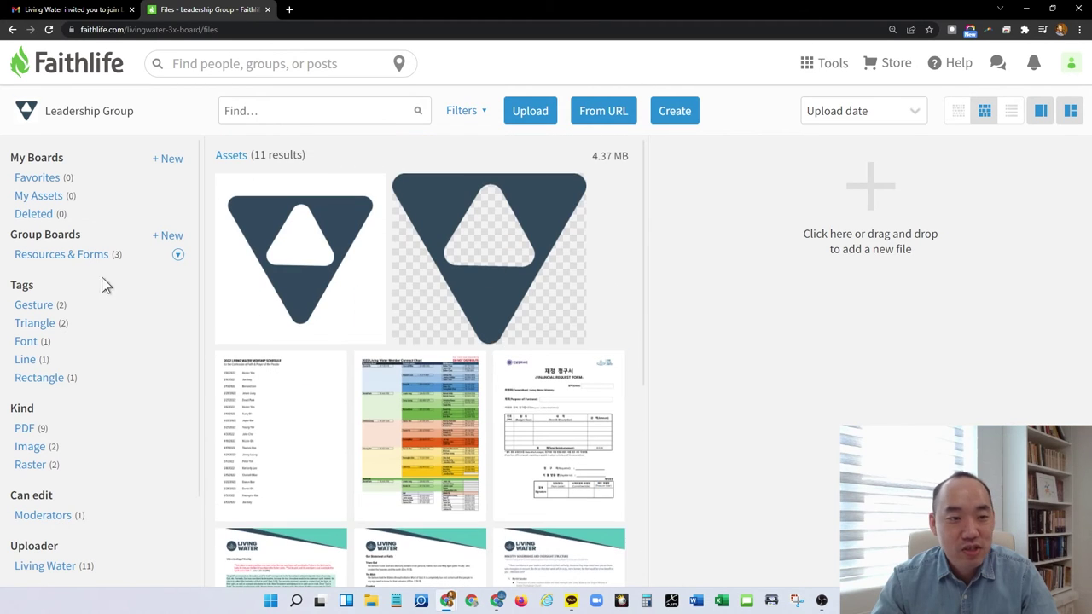
Post 'Testing' in the Leadership Group's group chat
{"action": "left_click", "coordinate": [71, 114]}
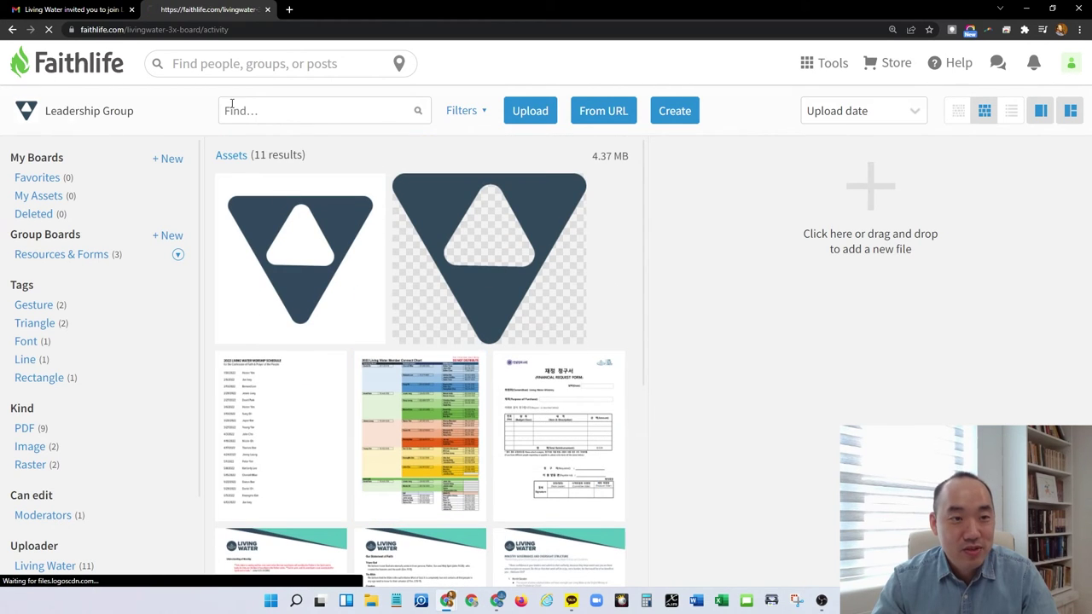
{"action": "scroll", "coordinate": [378, 244], "scroll_direction": "down", "scroll_amount": 2}
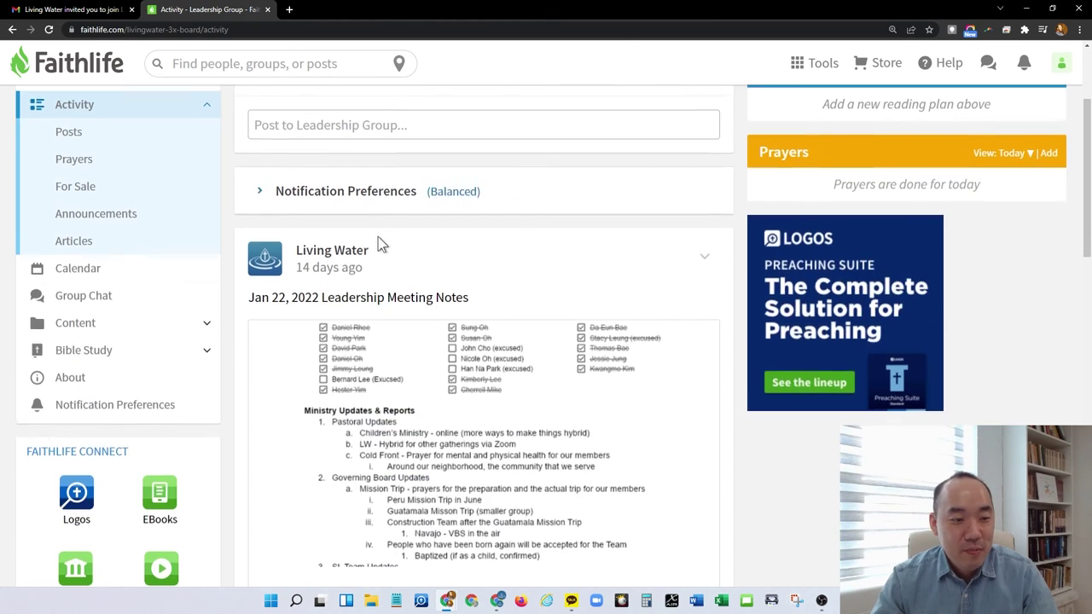
{"action": "left_click", "coordinate": [117, 299]}
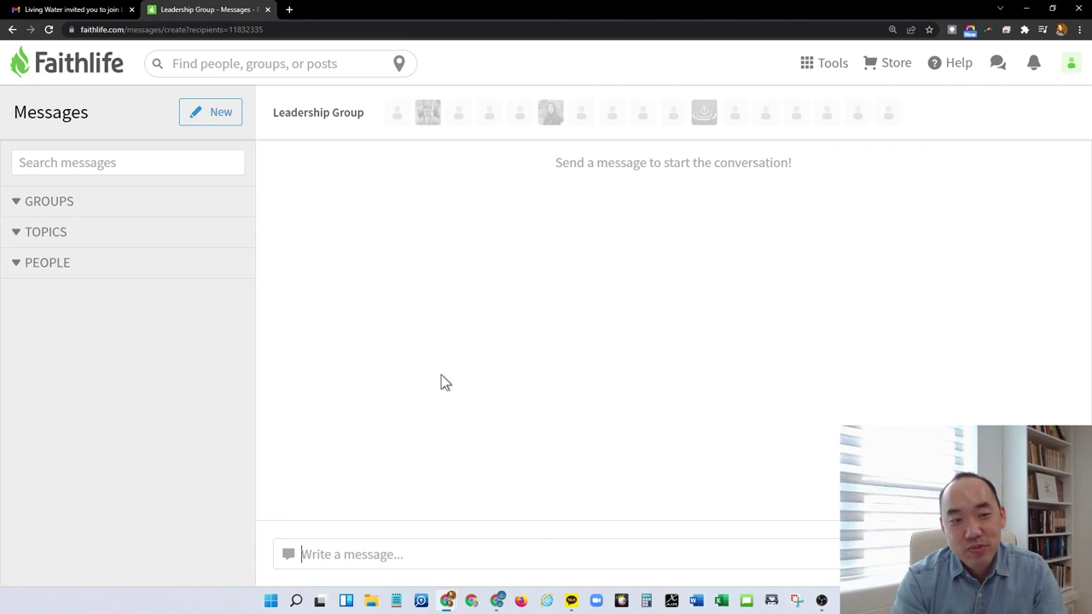
{"action": "type", "text": "Testing"}
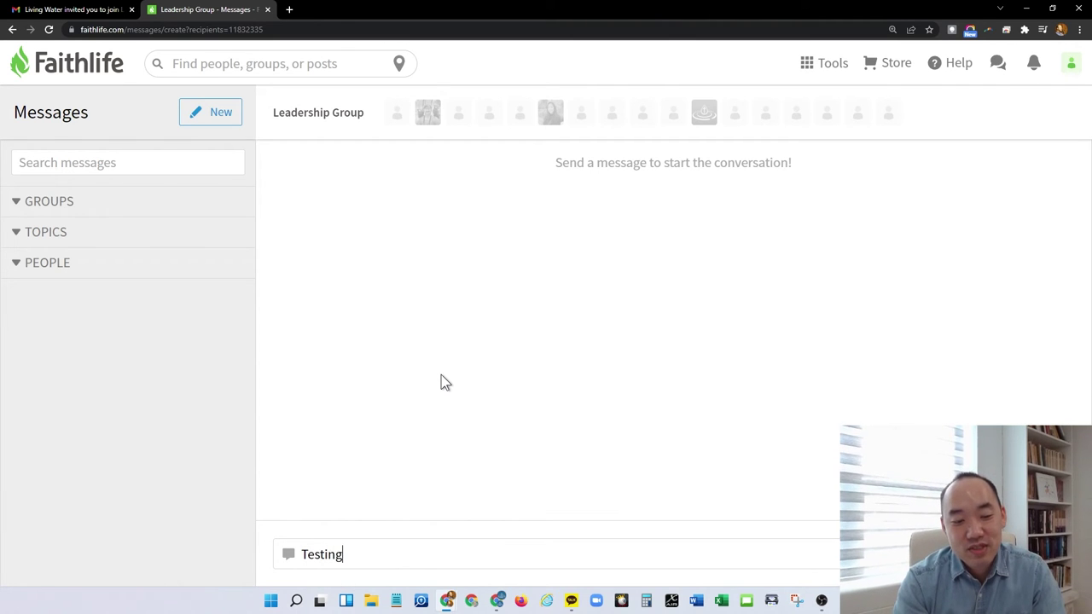
{"action": "key", "text": "Return"}
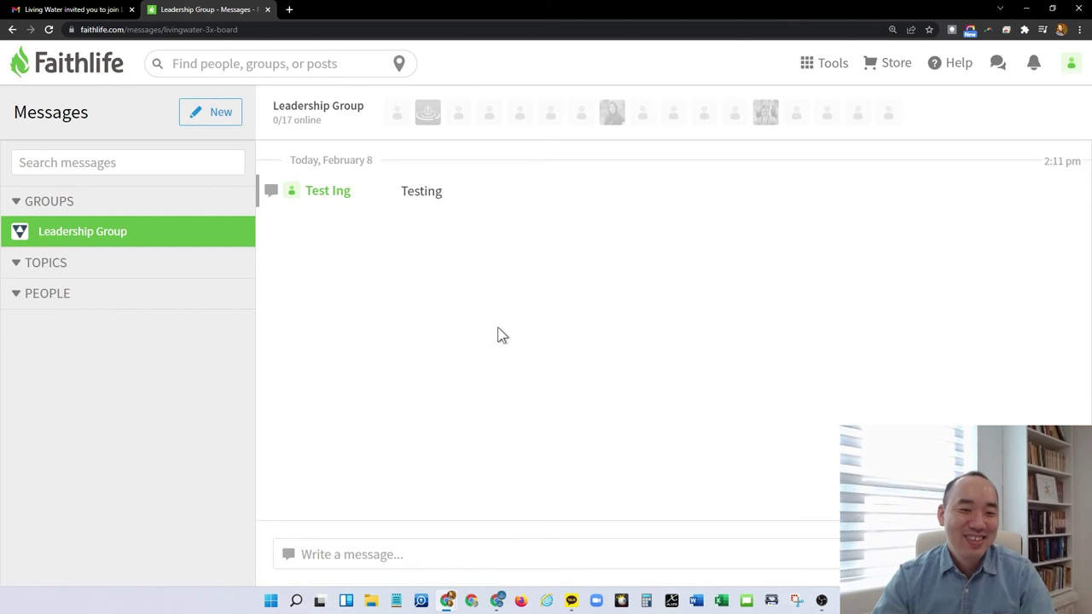
{"action": "mouse_move", "coordinate": [453, 185]}
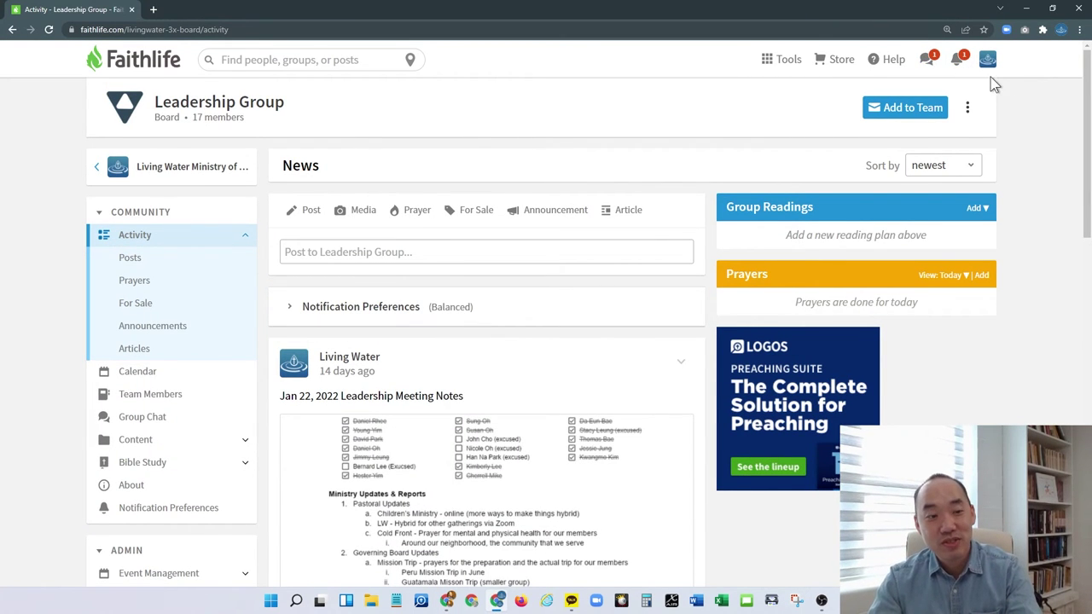
Reply 'Hi' in the Leadership Group conversation from the recent messages list
{"action": "left_click", "coordinate": [927, 59]}
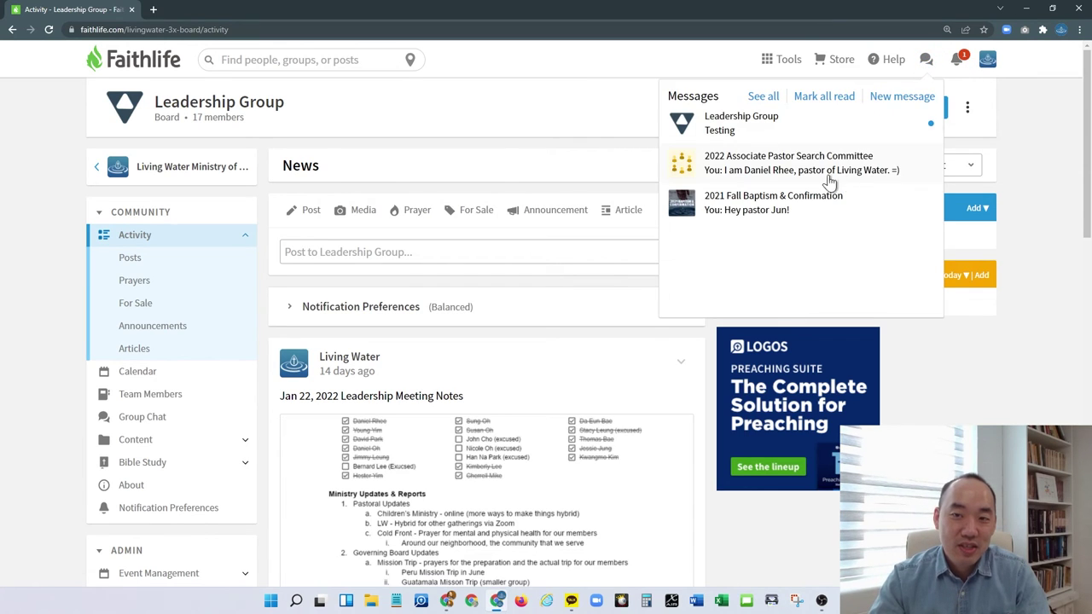
{"action": "left_click", "coordinate": [754, 135]}
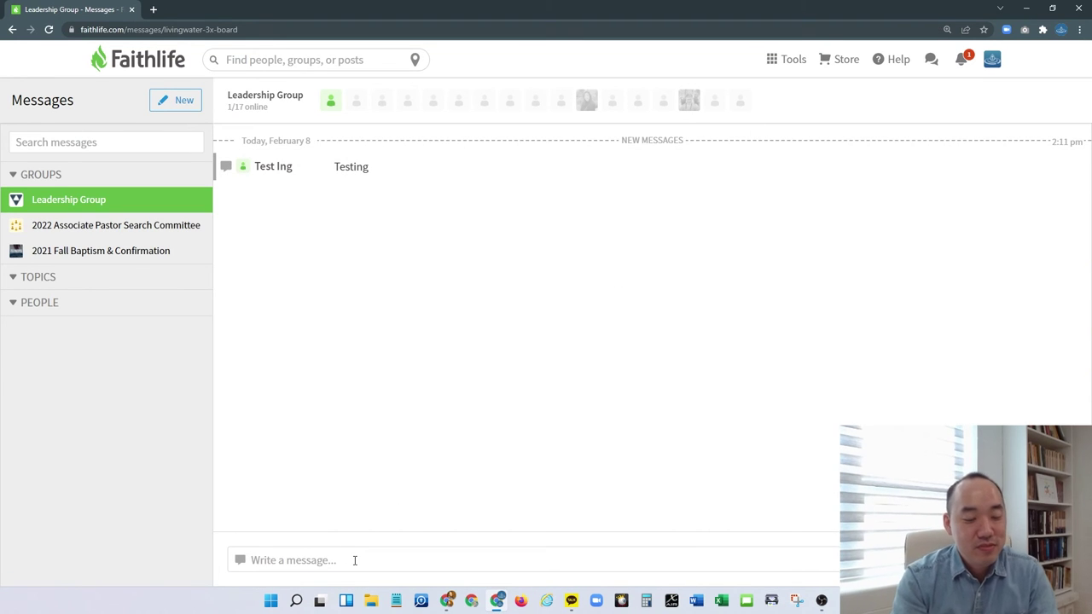
{"action": "type", "text": "Hi"}
{"action": "key", "text": "Return"}
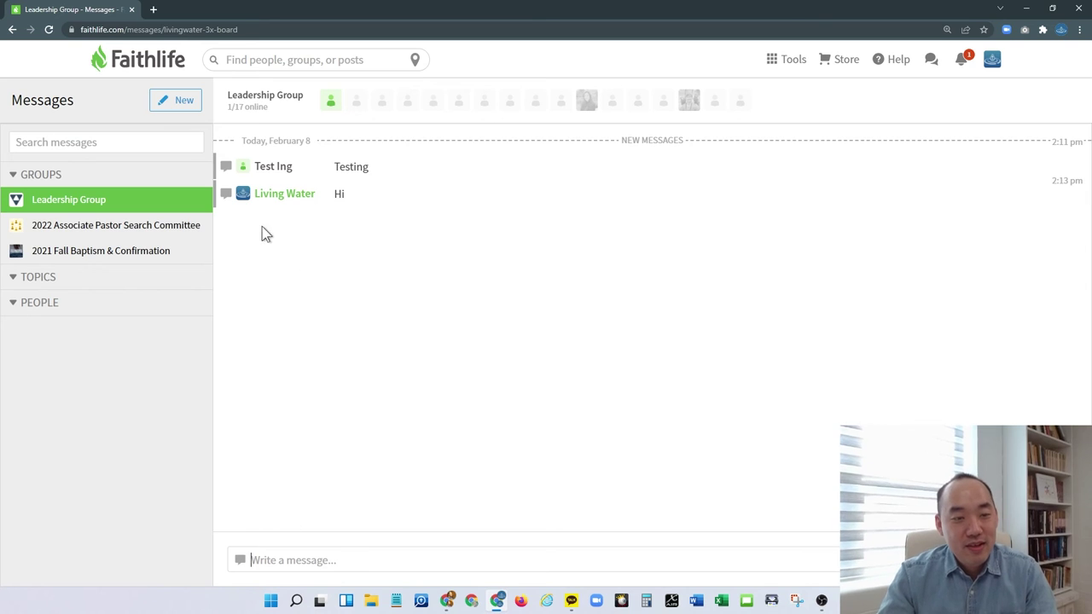
Send the test member a private message saying 'Hi Testing'
{"action": "mouse_move", "coordinate": [275, 172]}
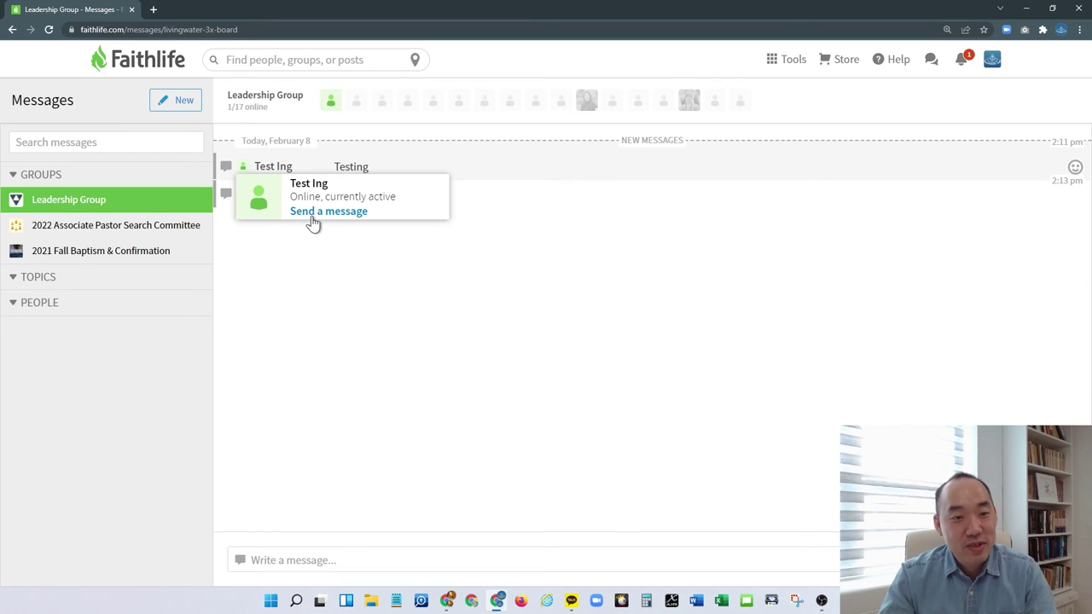
{"action": "left_click", "coordinate": [328, 212]}
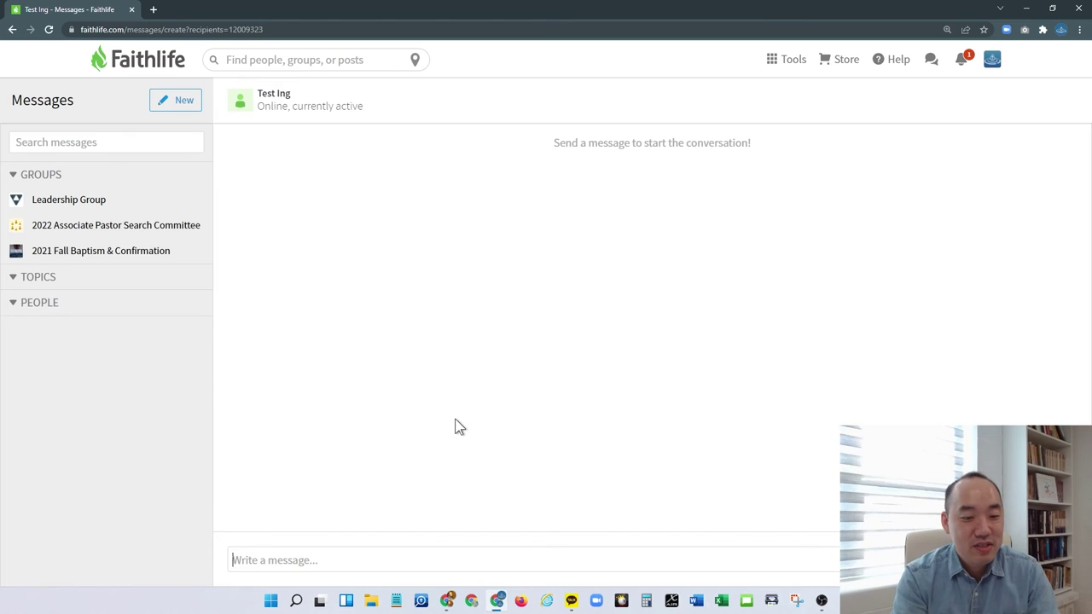
{"action": "type", "text": "Hi Testing"}
{"action": "key", "text": "Return"}
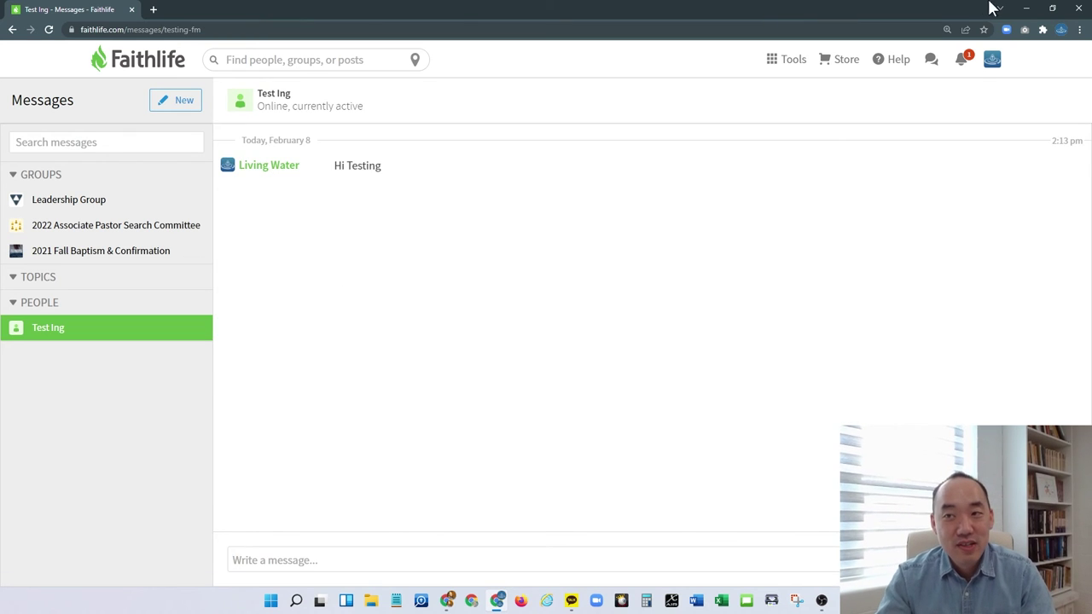
As the test account, read Living Water's 'Hi Testing' message, then return to the home feed
{"action": "left_click", "coordinate": [1026, 9]}
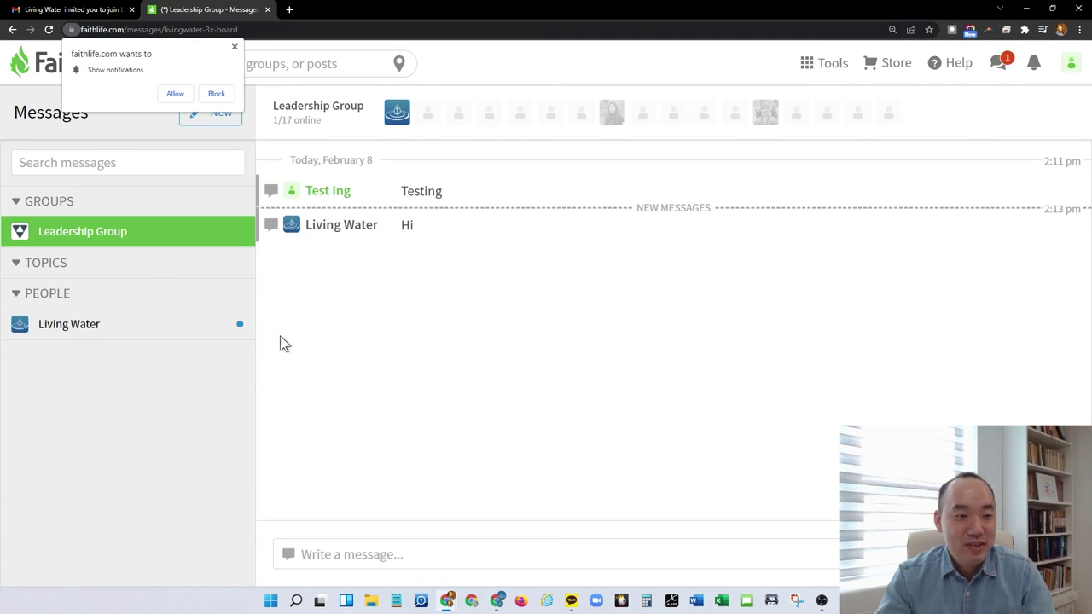
{"action": "left_click", "coordinate": [994, 66]}
{"action": "left_click", "coordinate": [781, 153]}
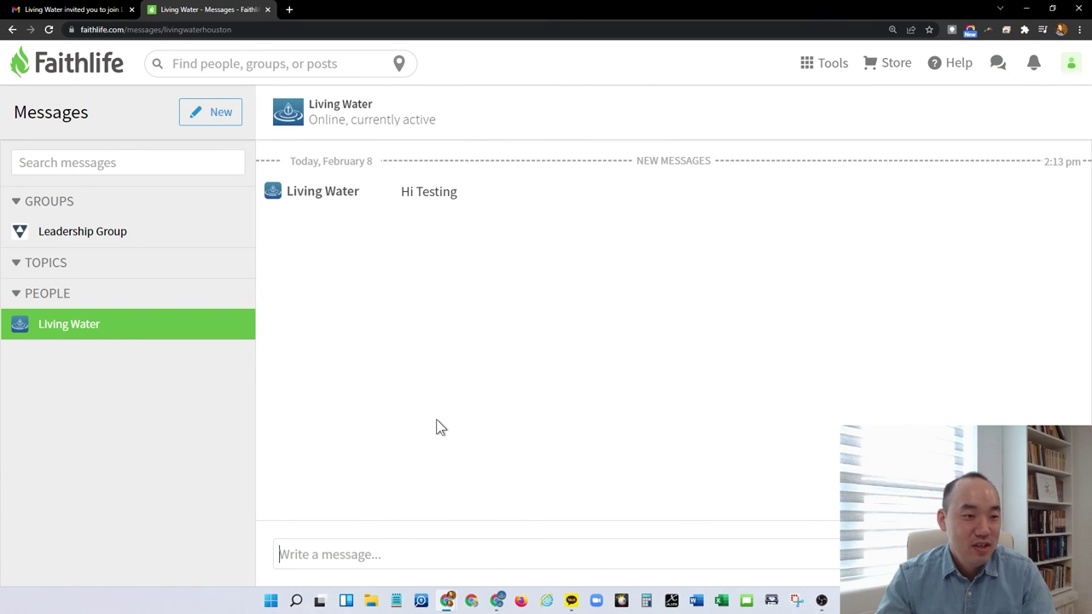
{"action": "left_click", "coordinate": [21, 269]}
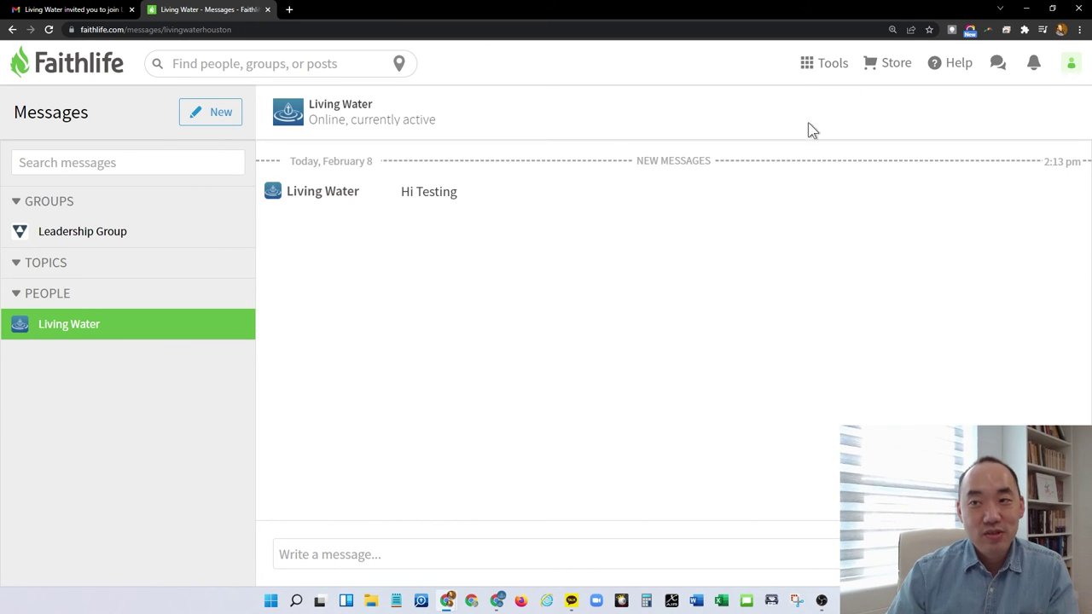
{"action": "left_click", "coordinate": [43, 73]}
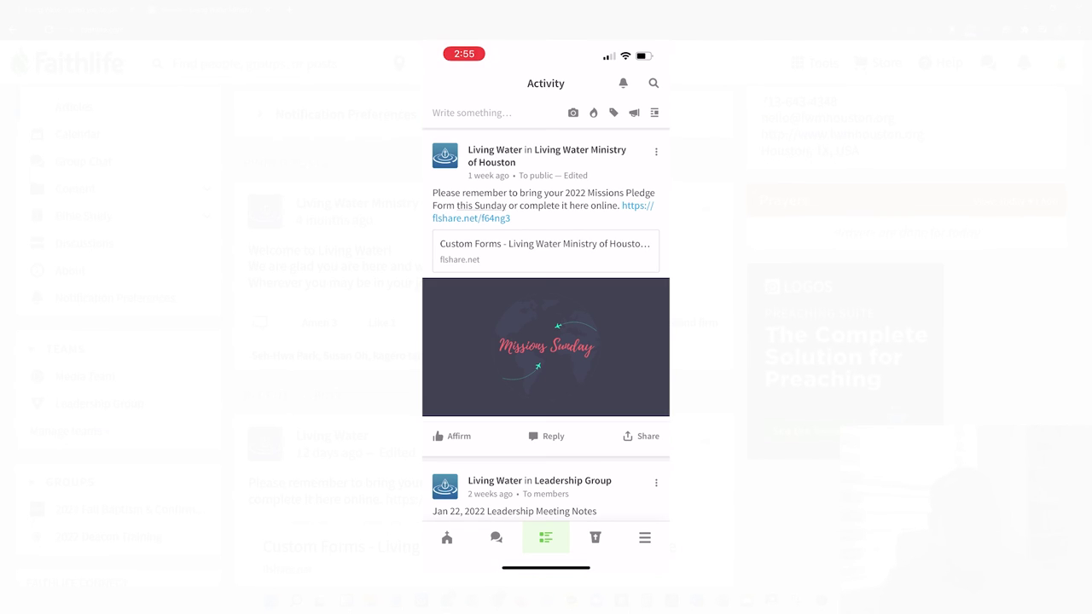
In the phone app, view the Leadership Group and Living Water chats
{"action": "left_click", "coordinate": [495, 538]}
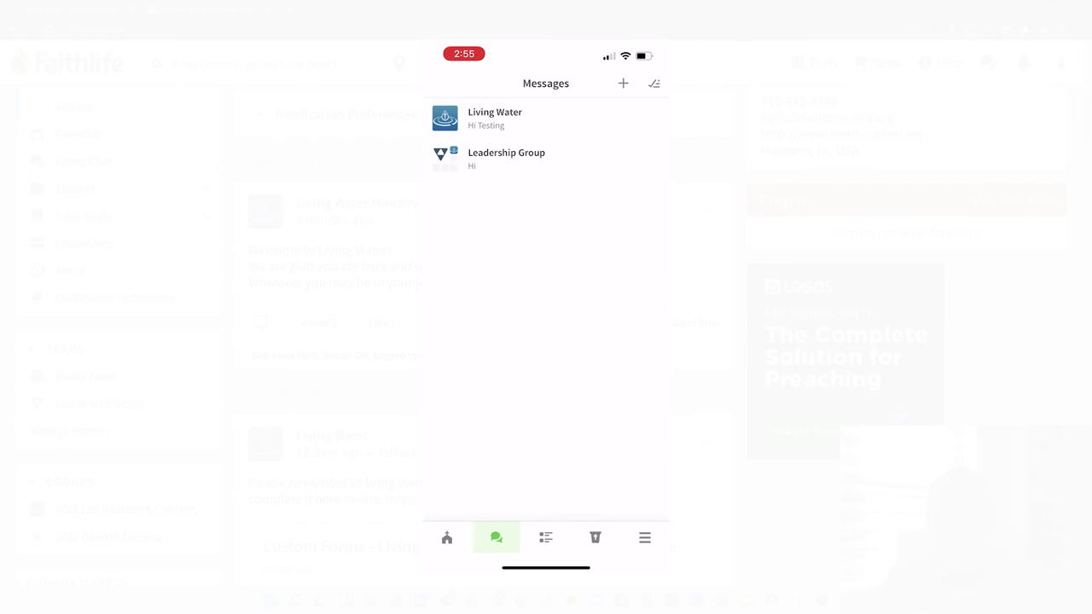
{"action": "left_click", "coordinate": [506, 158]}
{"action": "left_click", "coordinate": [432, 83]}
{"action": "left_click", "coordinate": [475, 112]}
{"action": "left_click", "coordinate": [431, 83]}
Open the Living Water Ministry of Houston group and scroll its activity feed
{"action": "left_click", "coordinate": [644, 537]}
{"action": "left_click", "coordinate": [512, 112]}
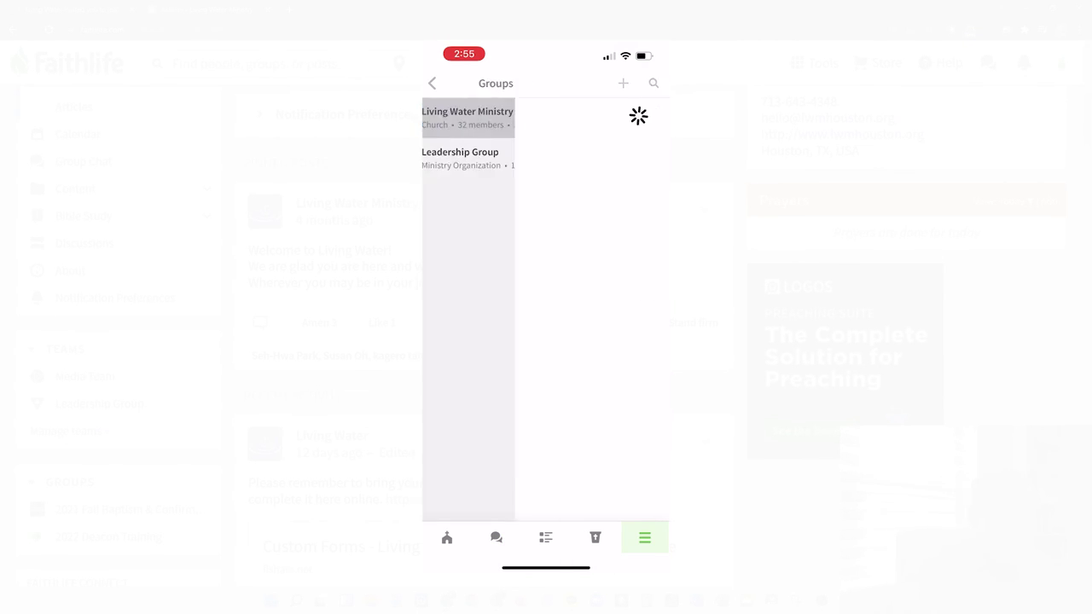
{"action": "left_click", "coordinate": [546, 537]}
{"action": "scroll", "coordinate": [546, 308], "scroll_direction": "down", "scroll_amount": 10}
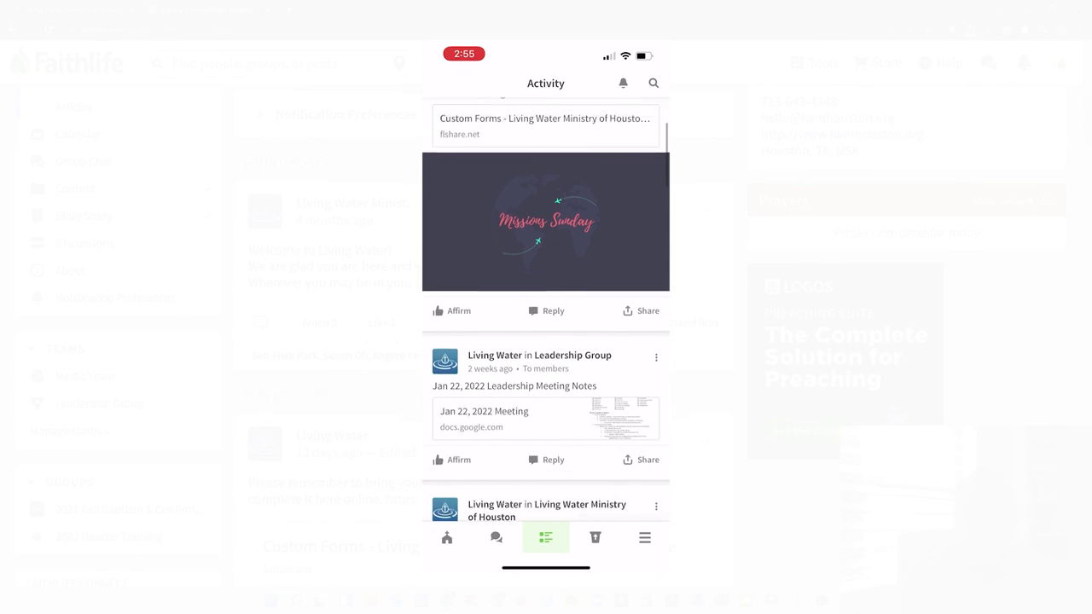
{"action": "scroll", "coordinate": [546, 309], "scroll_direction": "down", "scroll_amount": 3}
Open the Leadership Group's page from the groups list and scroll its feed
{"action": "left_click", "coordinate": [645, 537]}
{"action": "left_click", "coordinate": [507, 157]}
{"action": "scroll", "coordinate": [546, 309], "scroll_direction": "down", "scroll_amount": 1}
{"action": "scroll", "coordinate": [546, 309], "scroll_direction": "down", "scroll_amount": 8}
Scroll up the My Faithlife home feed to the Faithlife Proclaim question and its replies
{"action": "scroll", "coordinate": [546, 308], "scroll_direction": "up", "scroll_amount": 4}
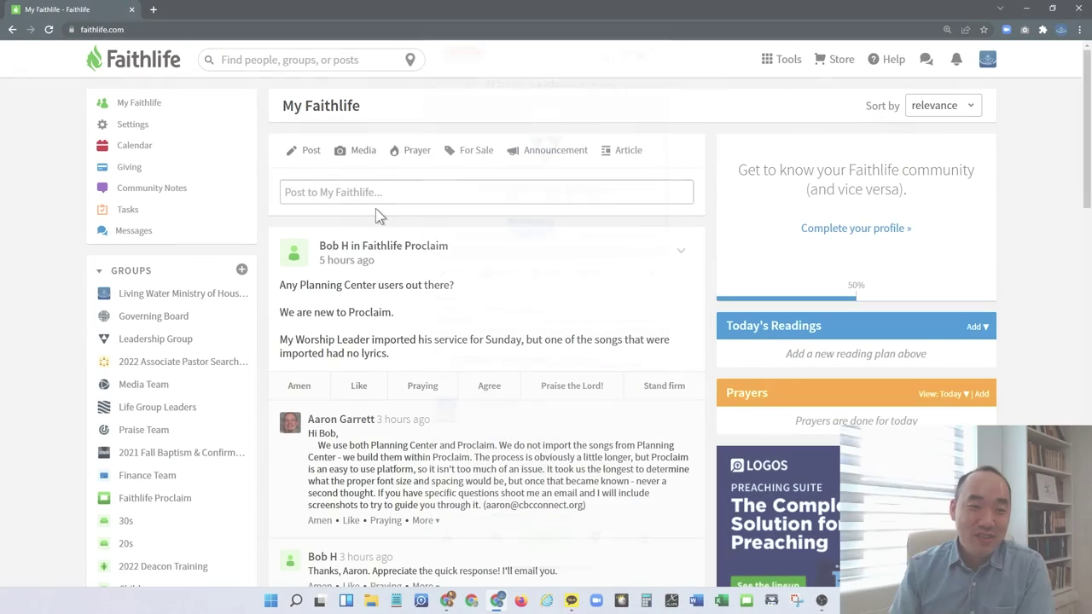